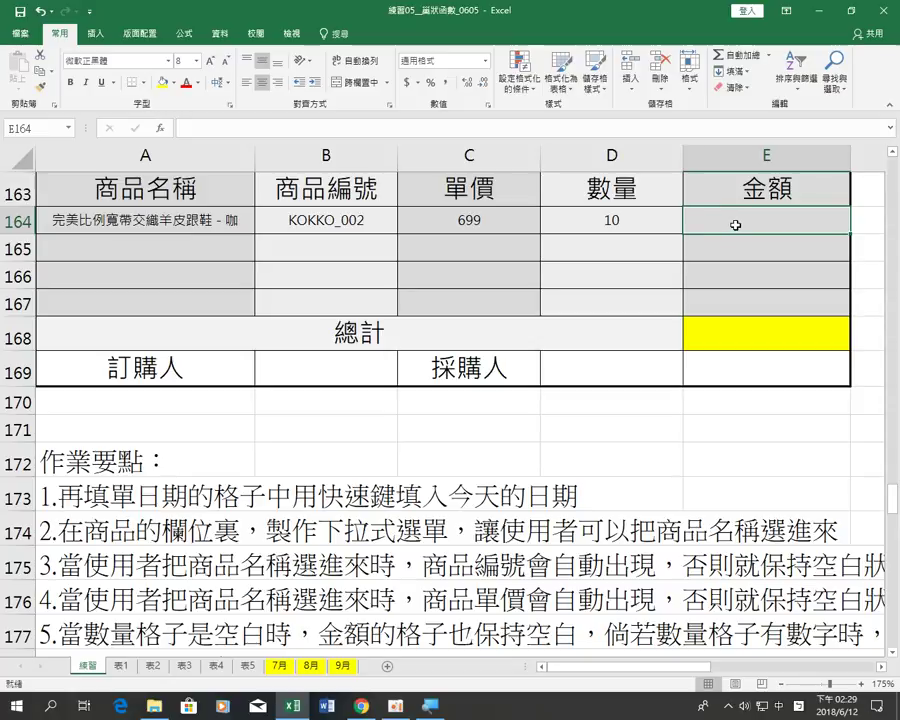
# Insert an IF function in E164 with the logical test C164="" and an empty string "" as the value if true
pyautogui.click(184, 34)
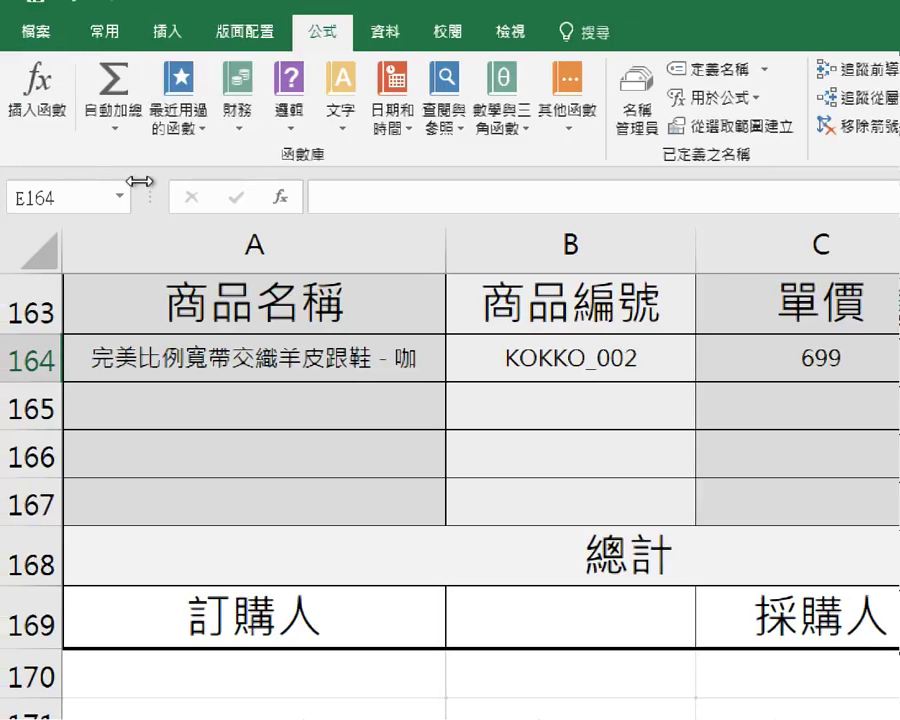
pyautogui.click(203, 105)
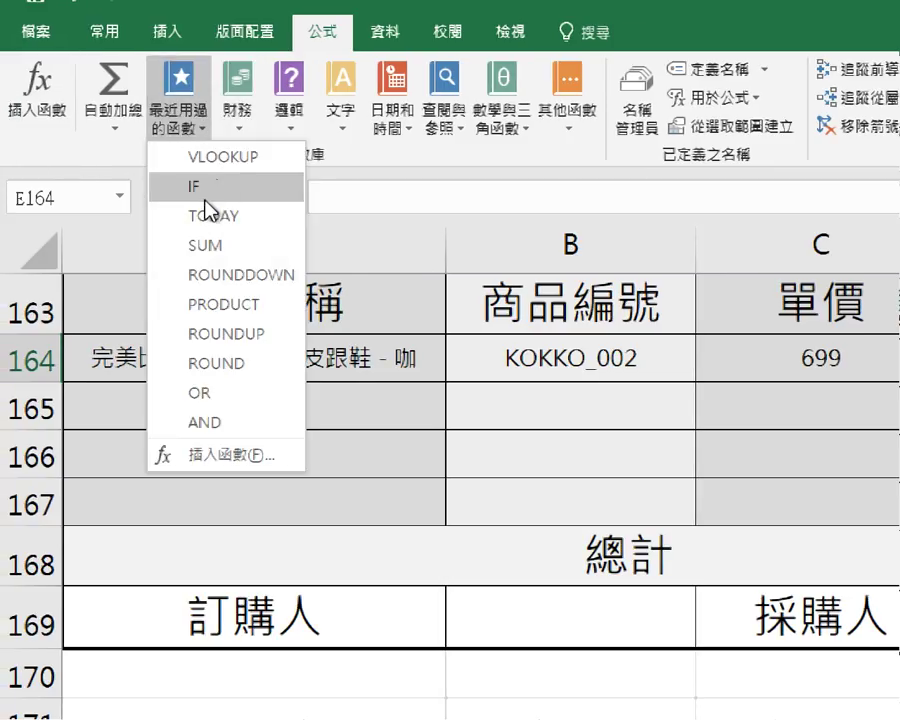
pyautogui.click(205, 192)
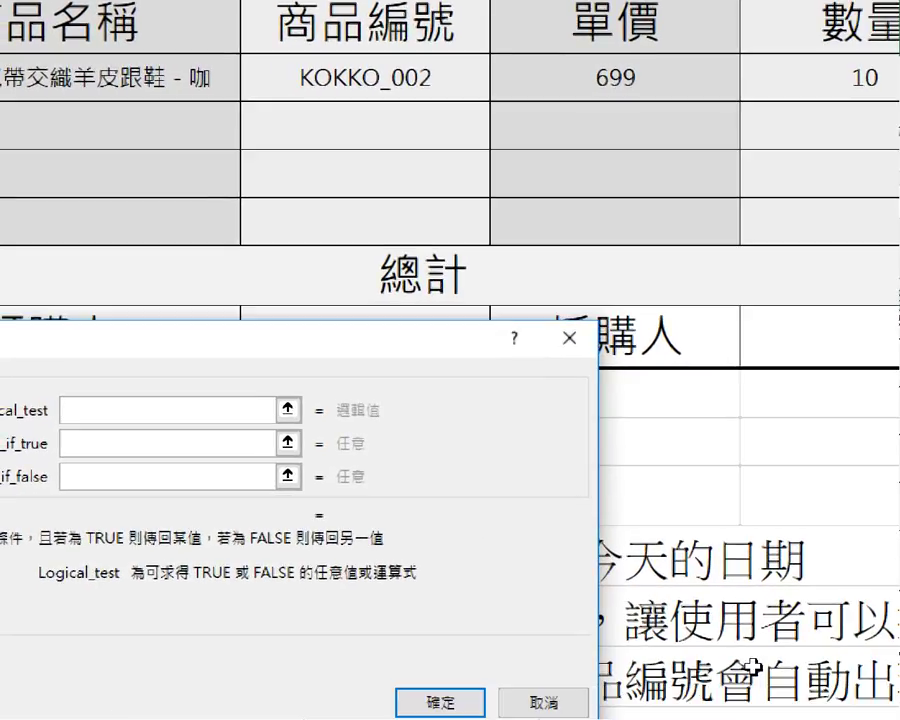
pyautogui.moveTo(290, 368); pyautogui.dragTo(628, 306)
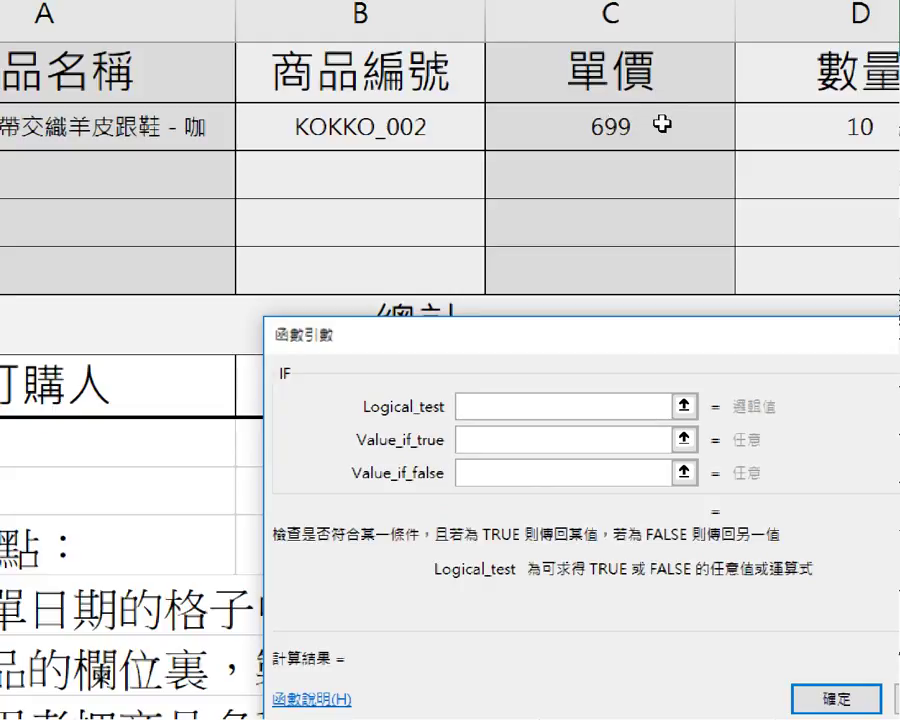
pyautogui.click(626, 130)
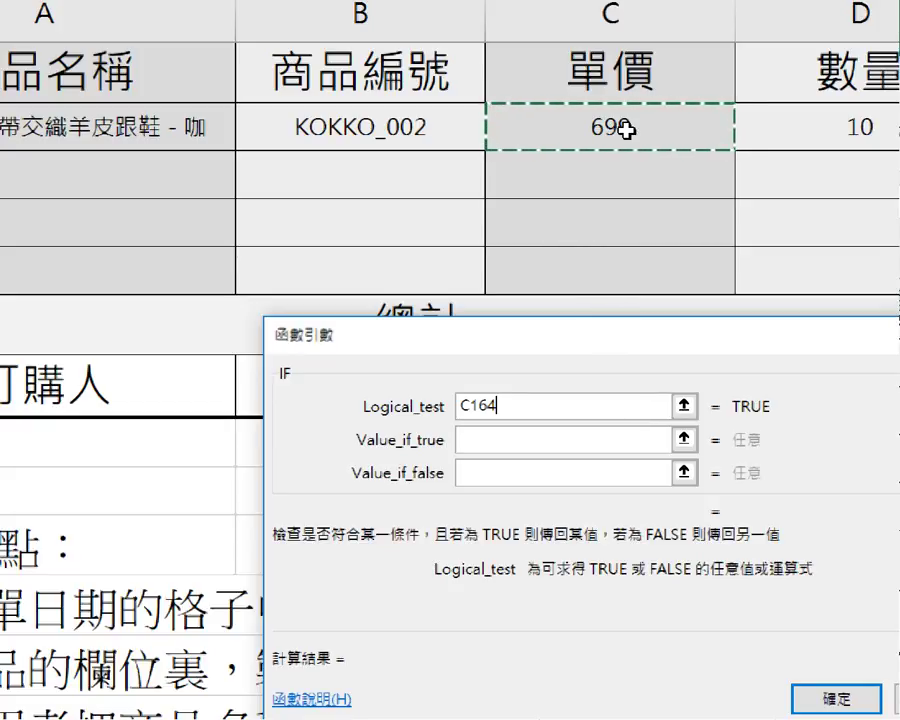
pyautogui.write('=""')
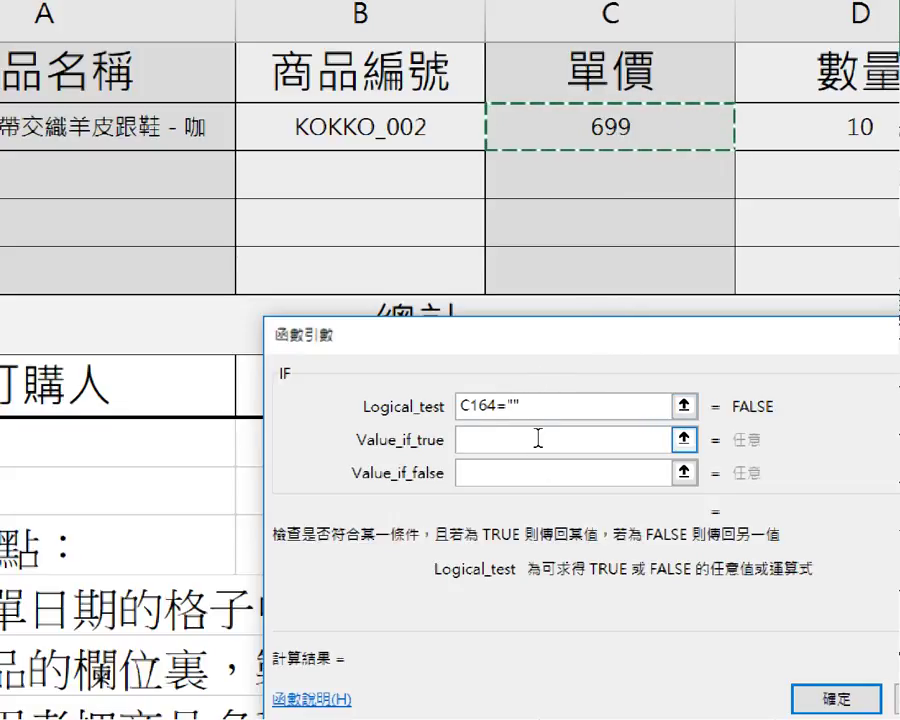
pyautogui.click(538, 438)
pyautogui.write('""')
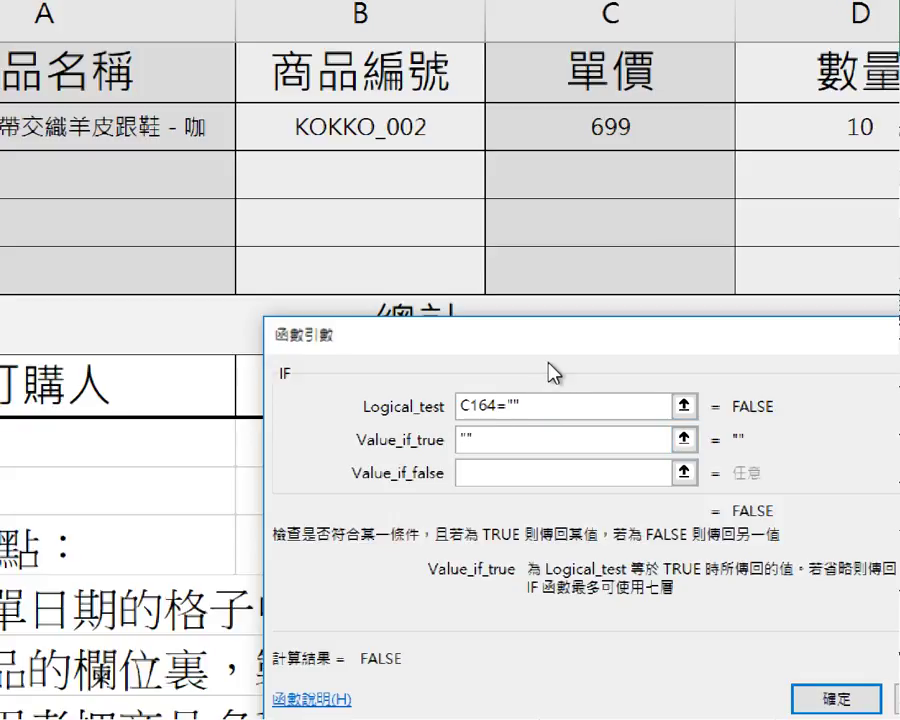
# Change the IF function's logical test to D164="" so that it checks the quantity cell
pyautogui.moveTo(553, 373); pyautogui.dragTo(503, 316)
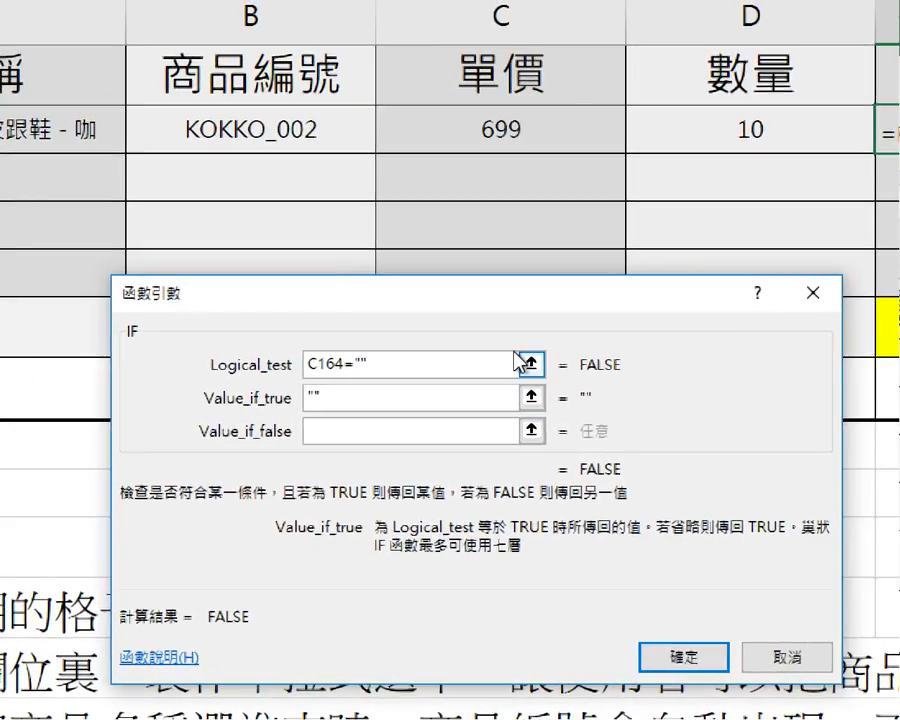
pyautogui.moveTo(381, 362); pyautogui.dragTo(274, 362)
pyautogui.click(683, 141)
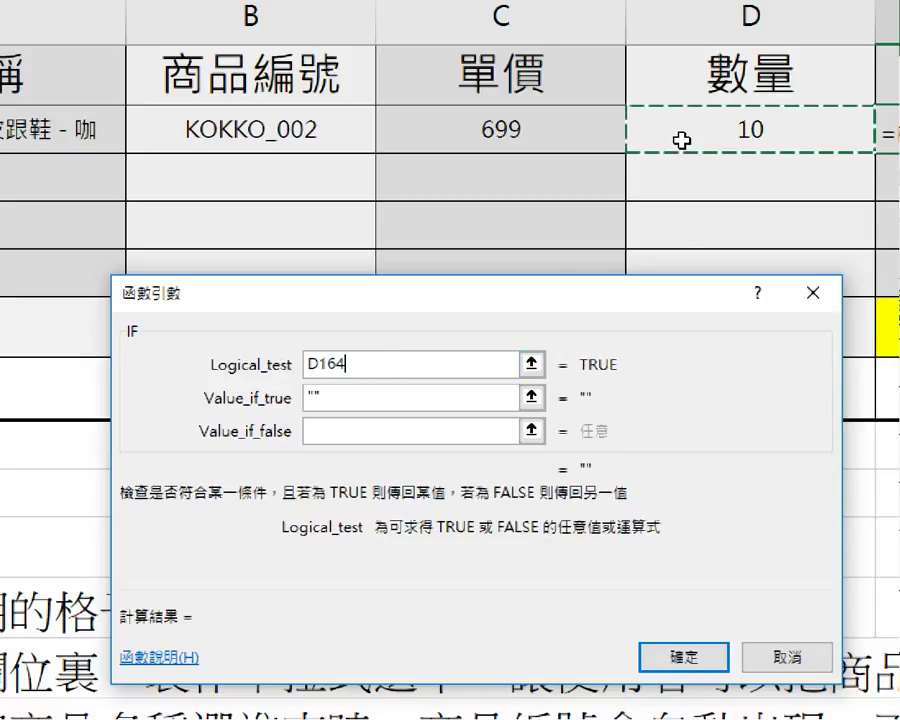
pyautogui.write('=""')
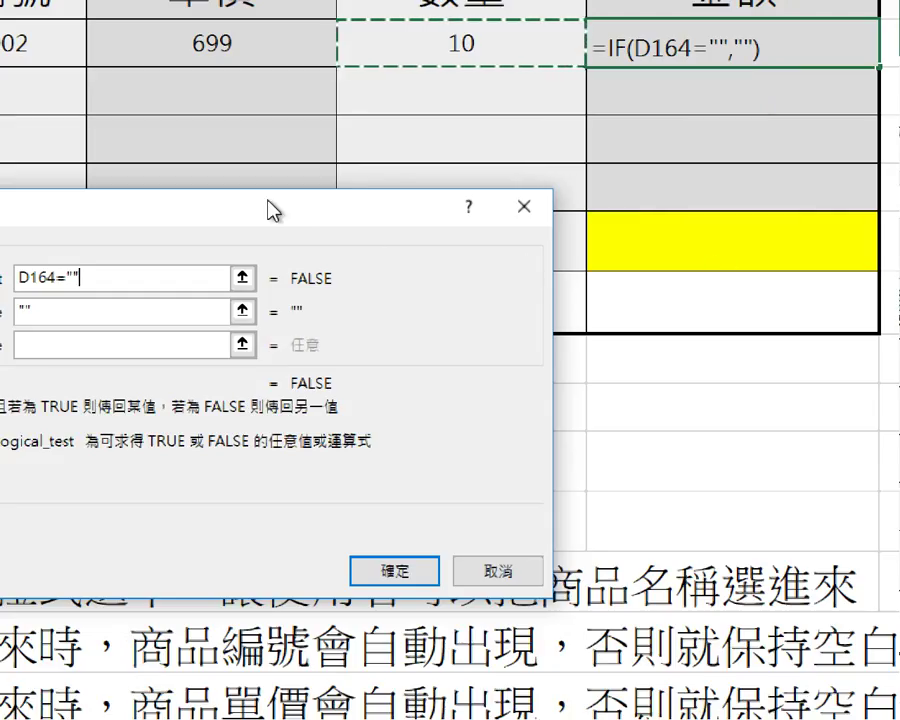
# Nest PRODUCT(C164:D164) as the IF function's value if false and confirm the formula in E164
pyautogui.moveTo(422, 230); pyautogui.dragTo(567, 206)
pyautogui.moveTo(474, 185); pyautogui.dragTo(860, 190)
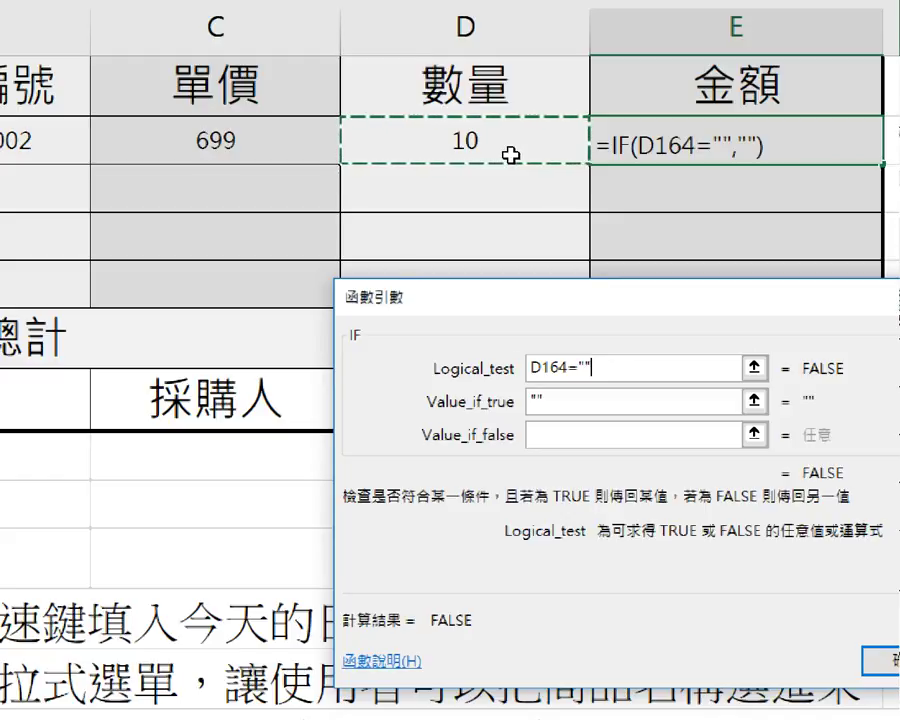
pyautogui.click(590, 441)
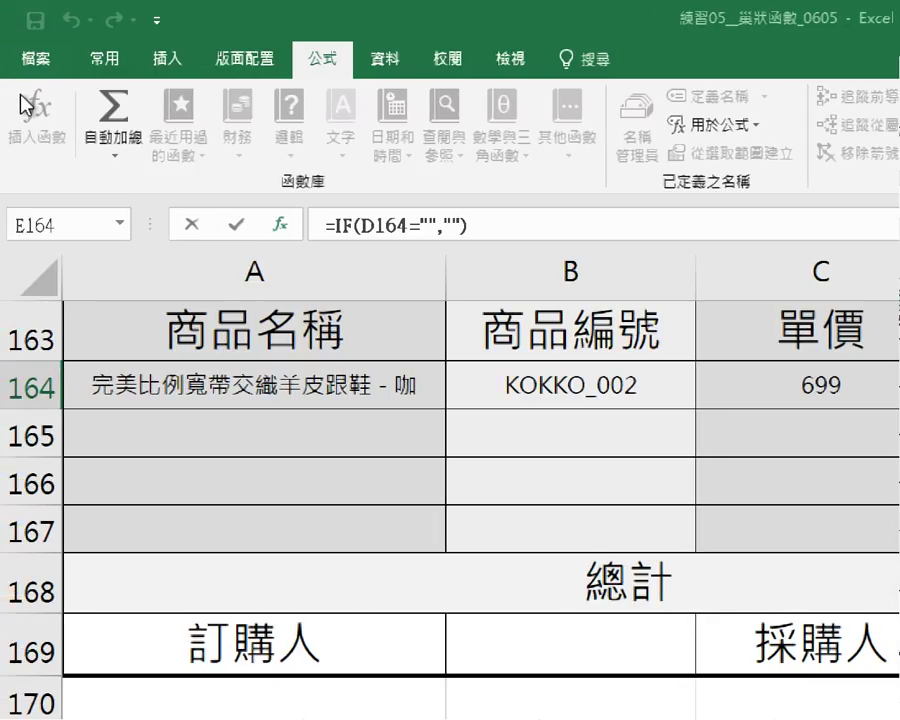
pyautogui.click(121, 224)
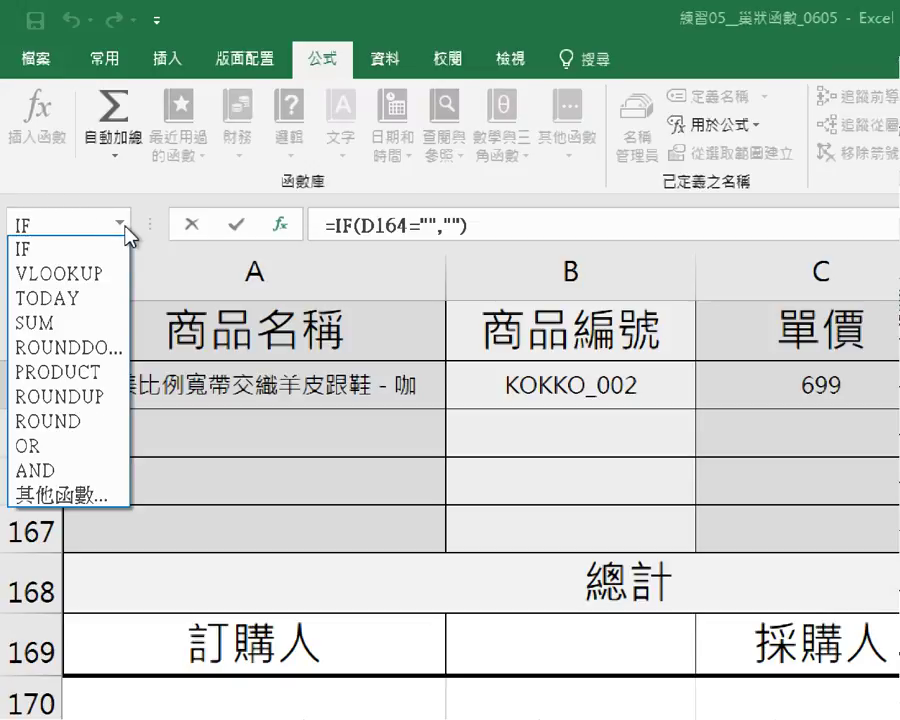
pyautogui.click(84, 374)
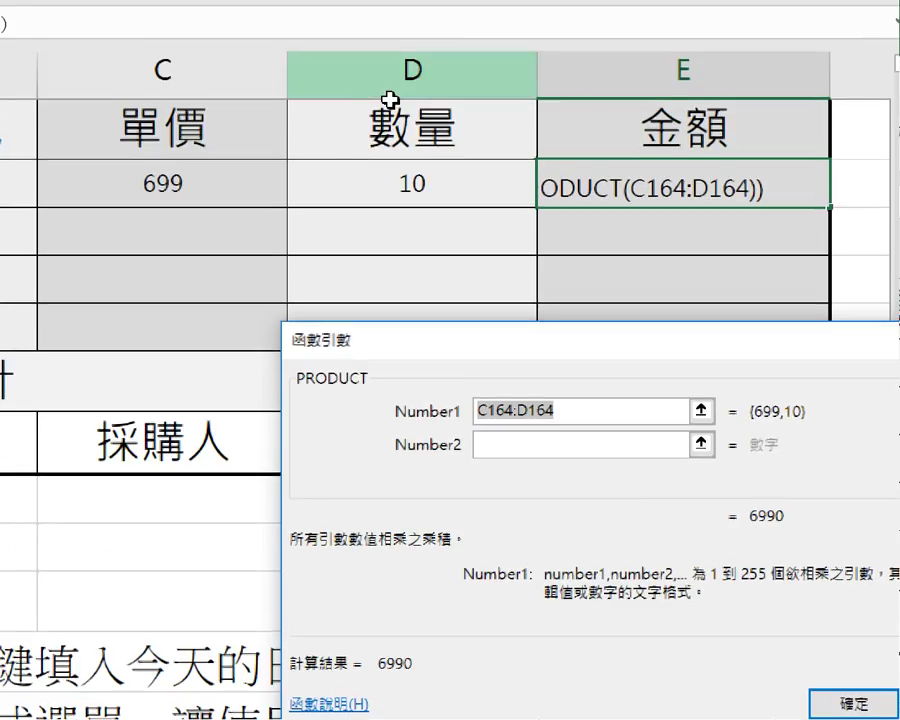
pyautogui.click(212, 75)
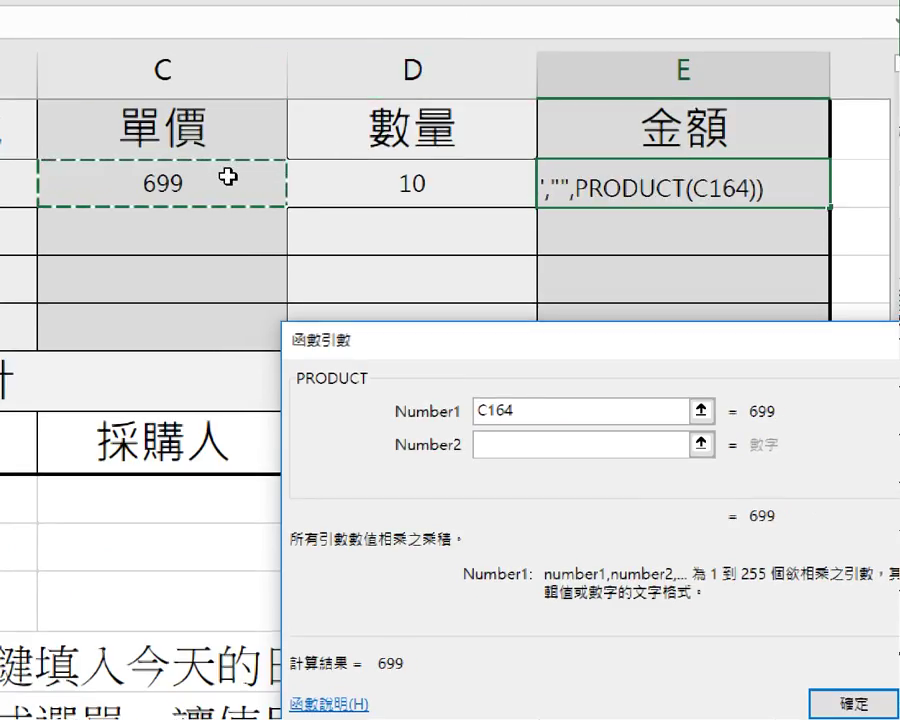
pyautogui.moveTo(228, 177); pyautogui.dragTo(353, 181)
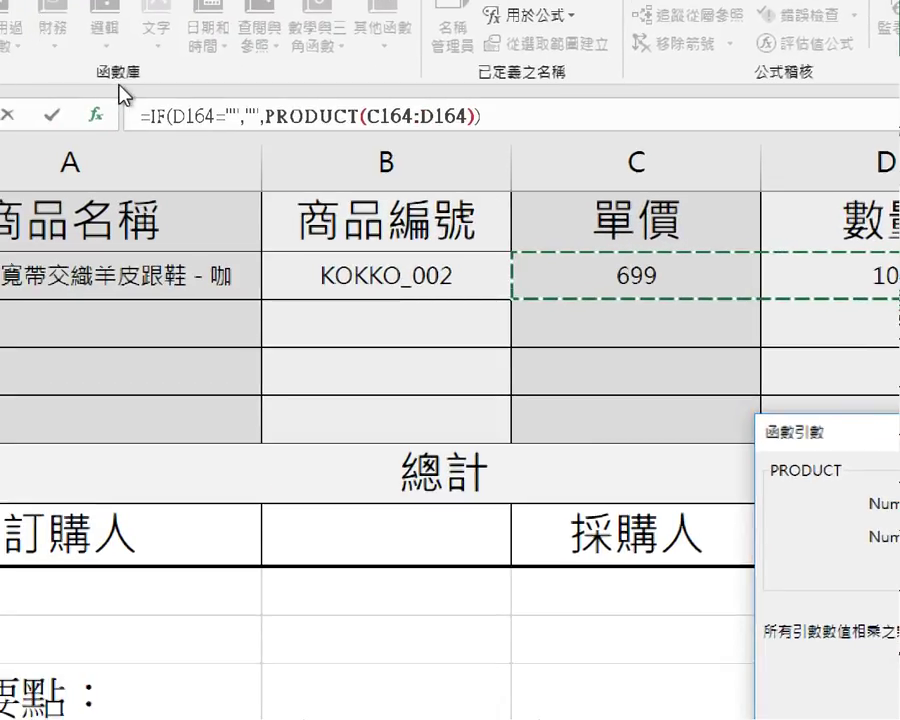
pyautogui.click(153, 107)
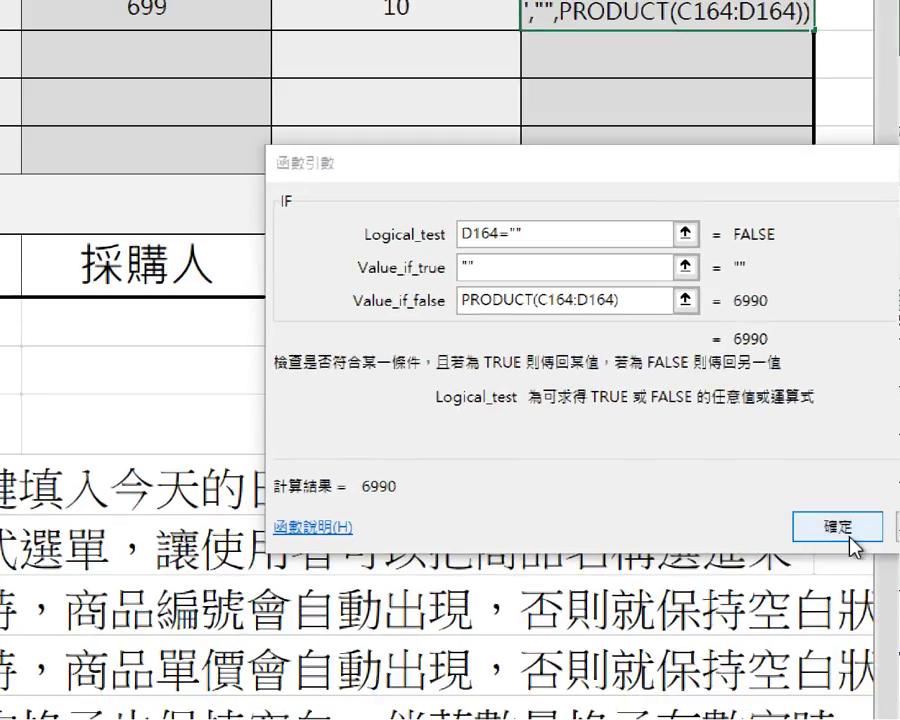
pyautogui.click(852, 535)
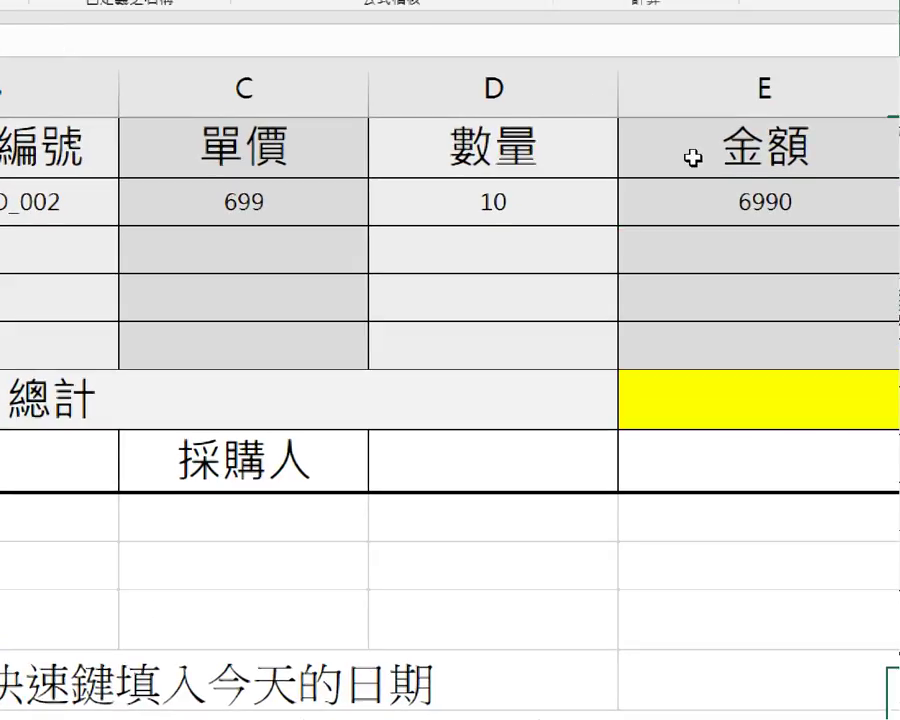
# Test the amount formula by clearing the quantity in D164 and then entering 100 there
pyautogui.click(539, 202)
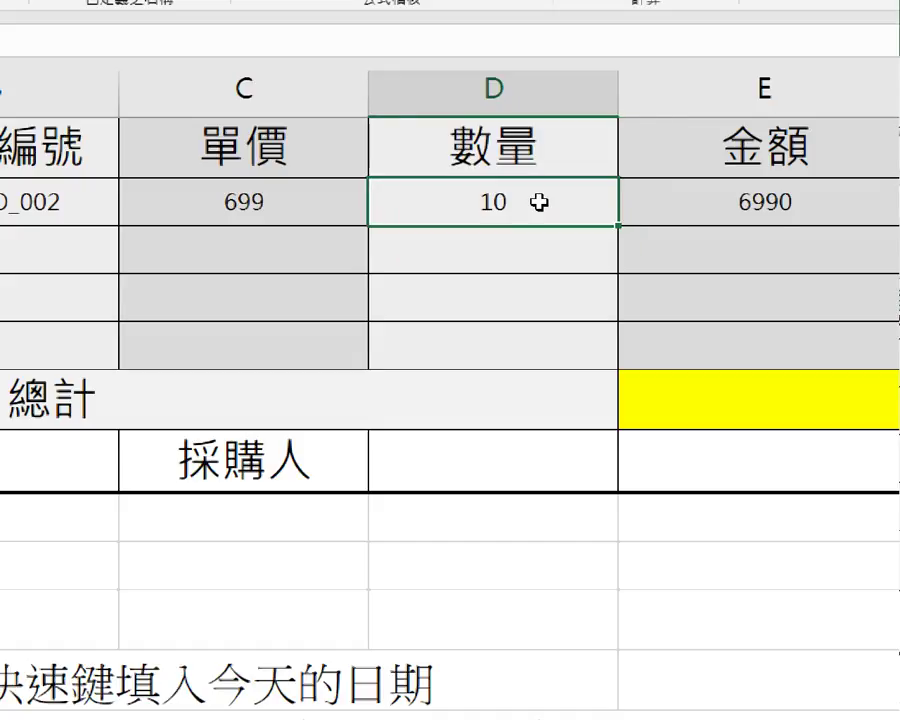
pyautogui.press('Delete')
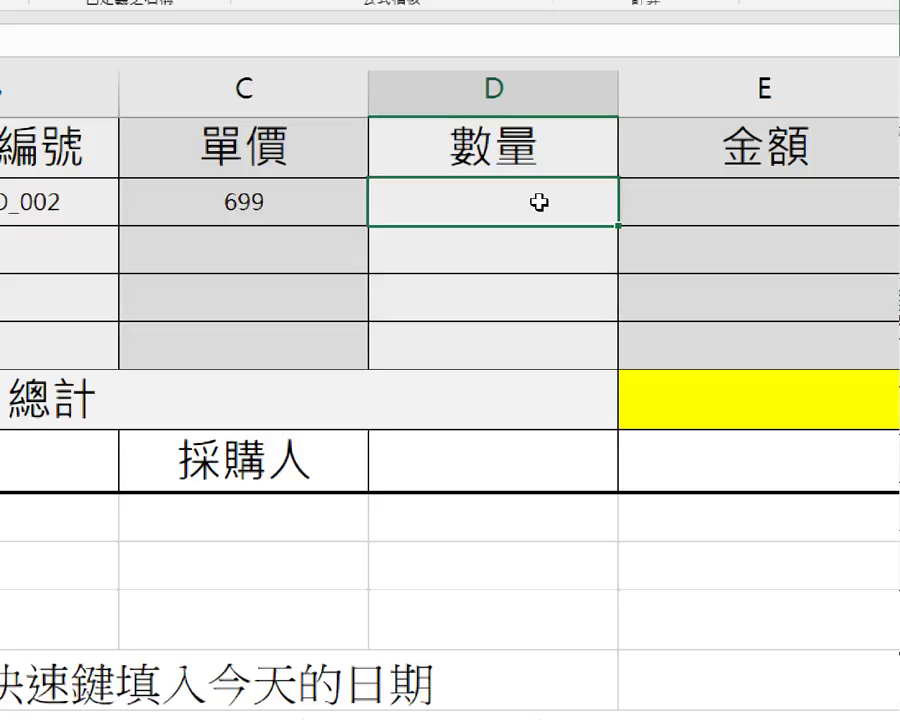
pyautogui.doubleClick(539, 202)
pyautogui.write('100')
pyautogui.press('Return')
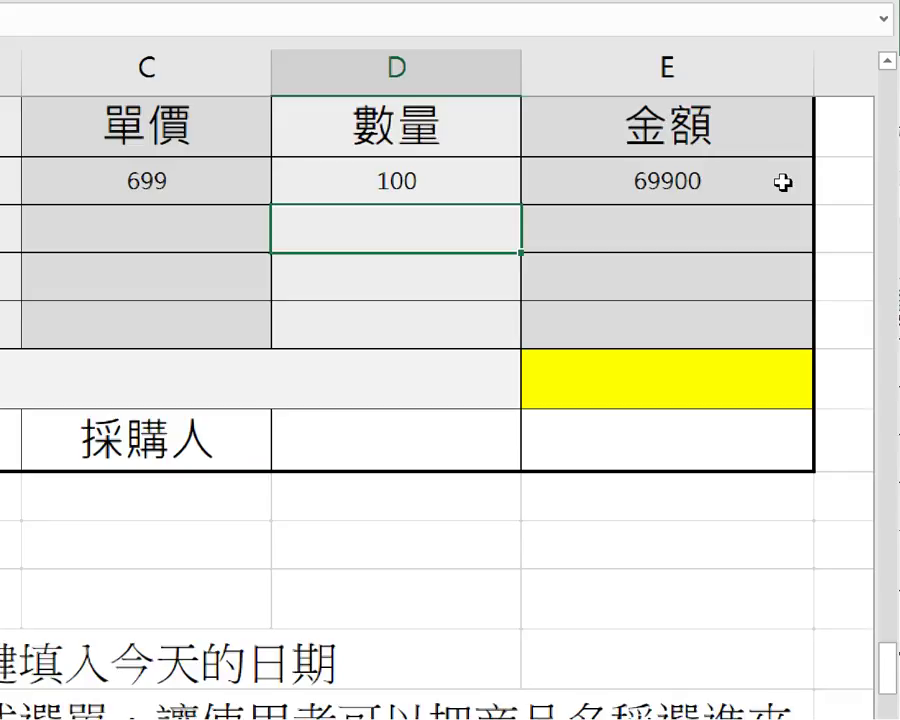
# Fill the amount formula from E164 down to E167 and inspect the copied formula in E166
pyautogui.doubleClick(782, 182)
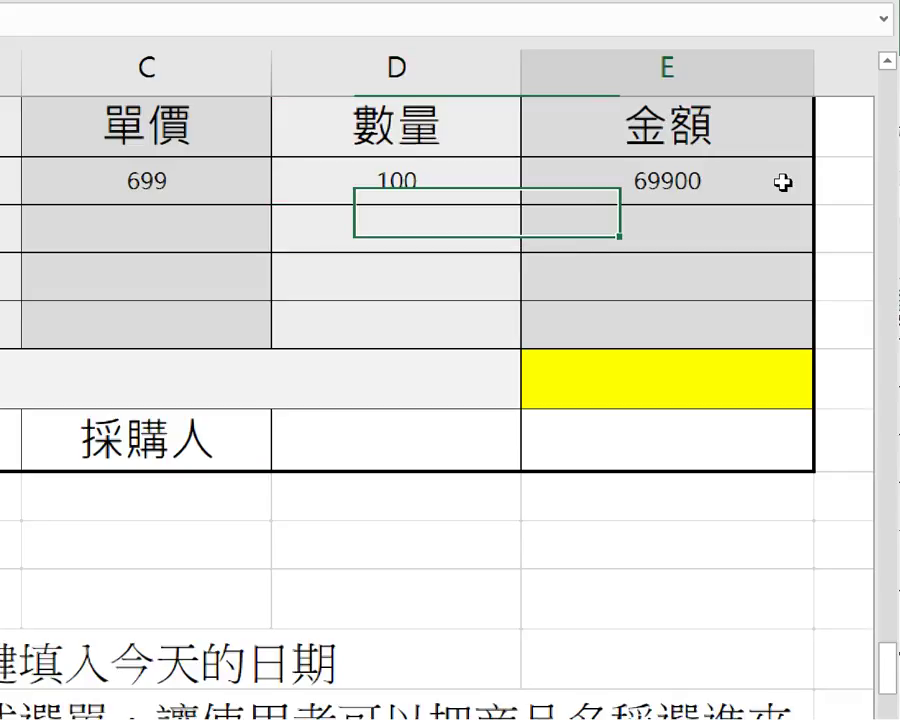
pyautogui.press('Escape')
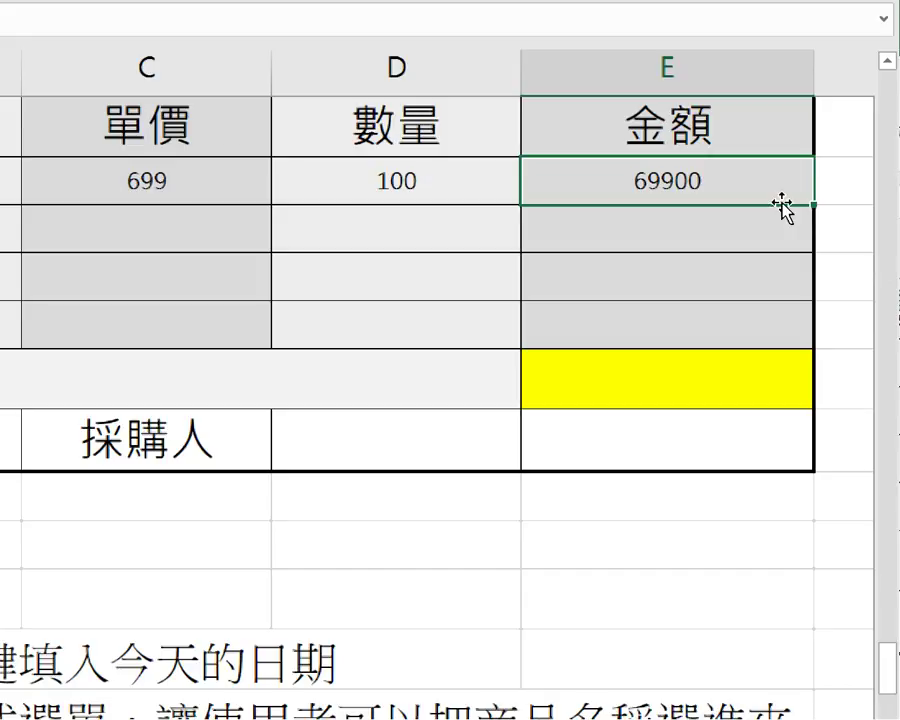
pyautogui.moveTo(813, 212); pyautogui.dragTo(819, 349)
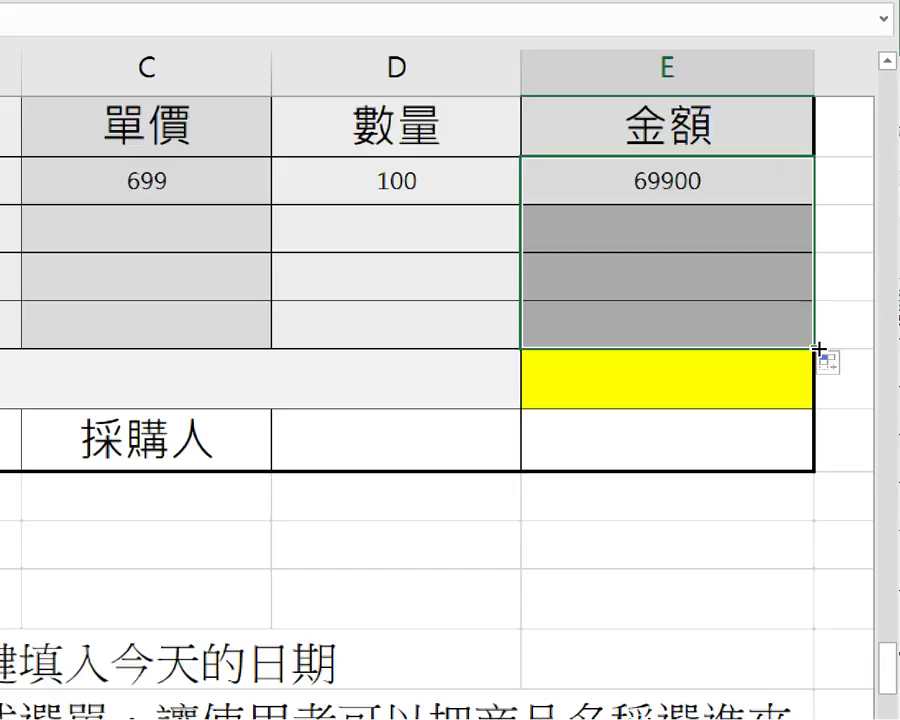
pyautogui.click(655, 223)
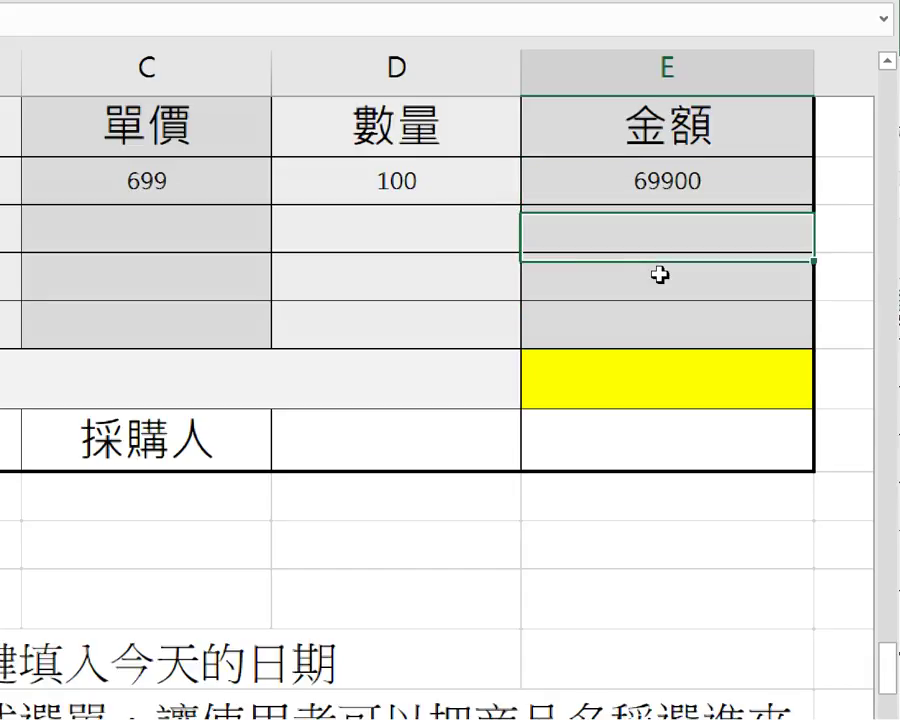
pyautogui.doubleClick(661, 273)
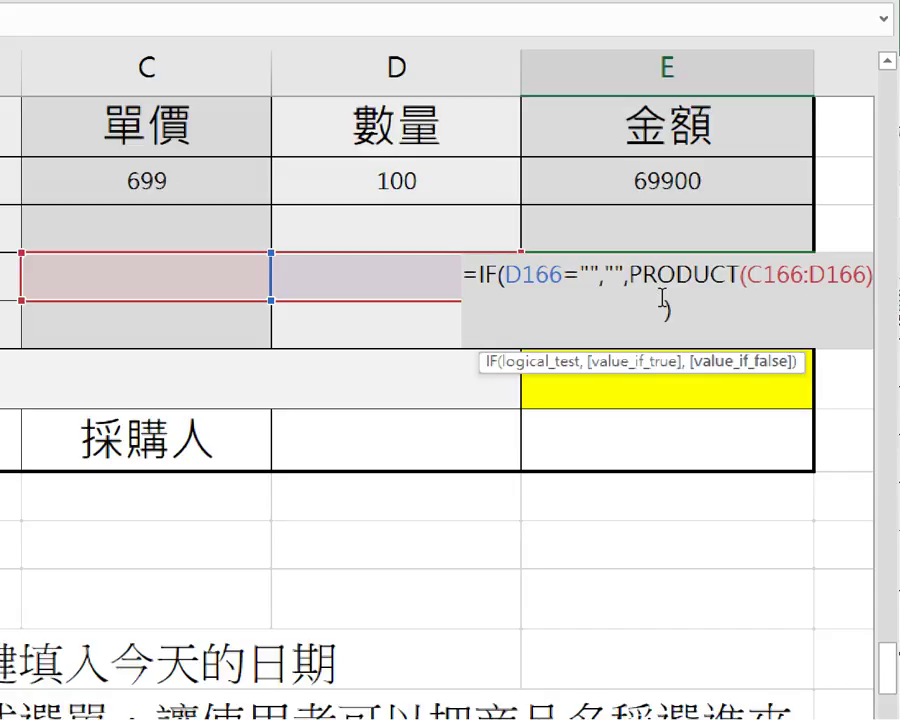
pyautogui.press('Escape')
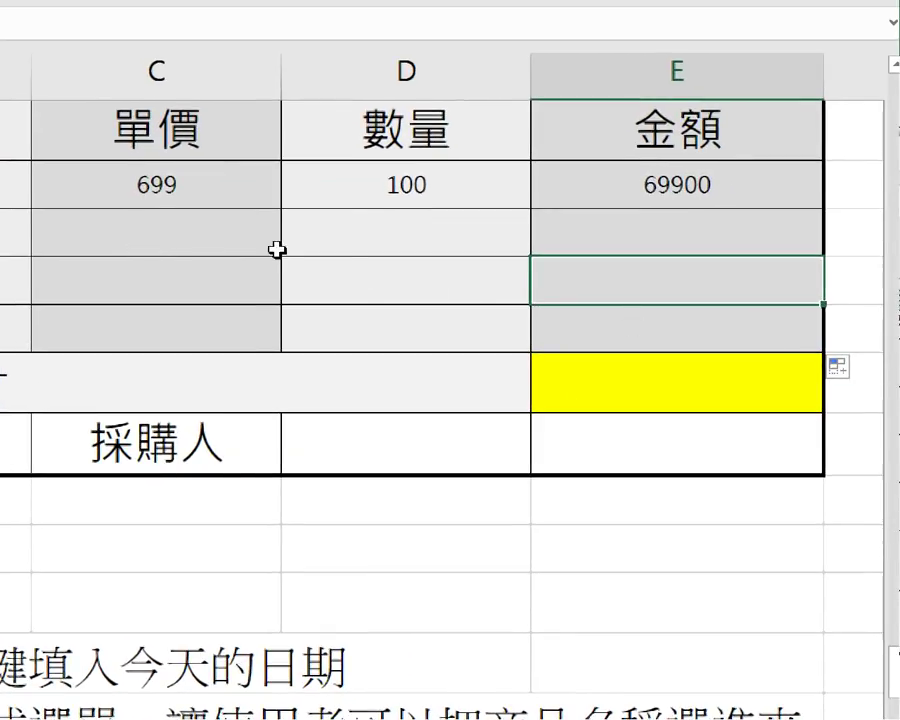
# Test the copied amount formula by entering a quantity of 100 in D165, then clear that quantity
pyautogui.click(375, 242)
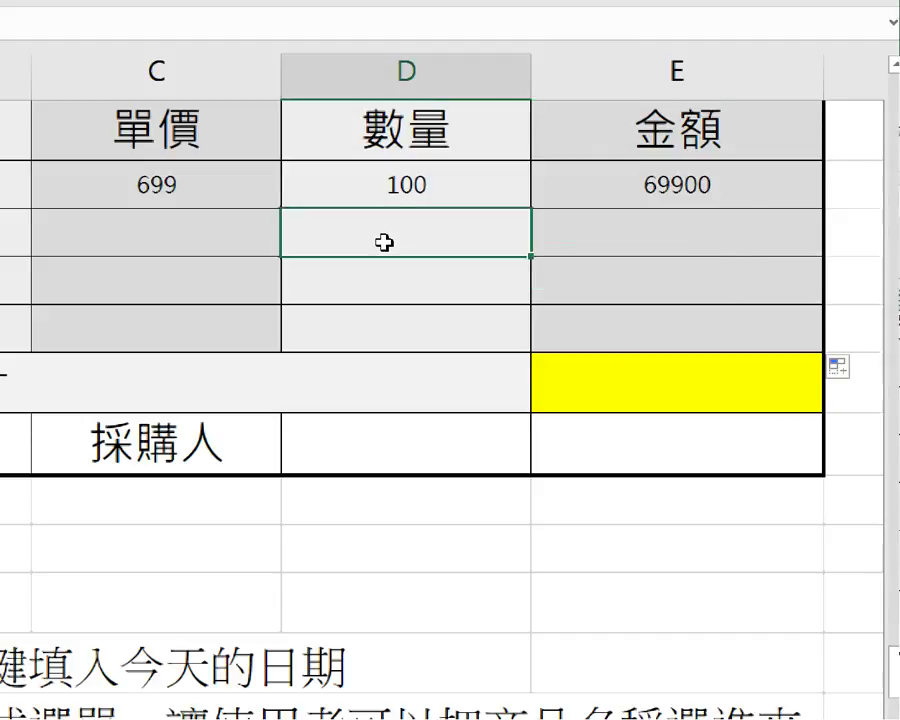
pyautogui.write('100')
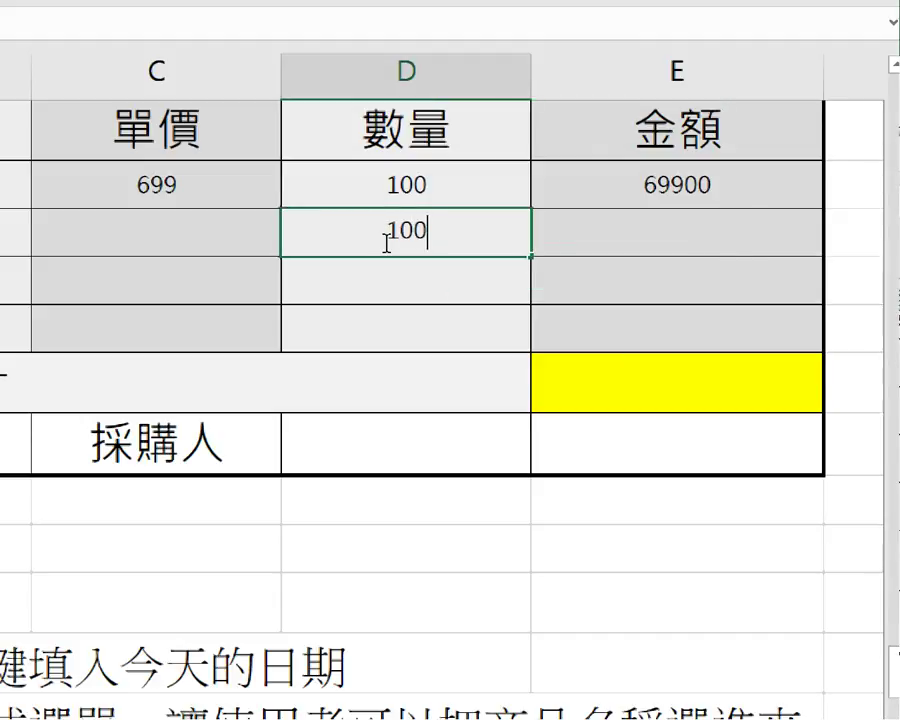
pyautogui.press('Return')
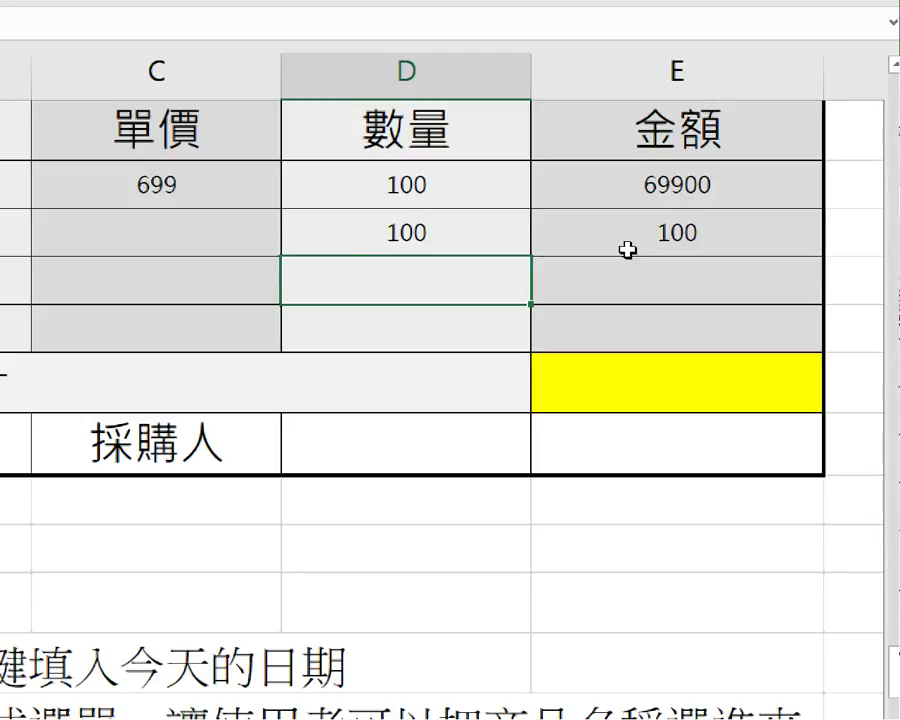
pyautogui.click(463, 231)
pyautogui.press('Delete')
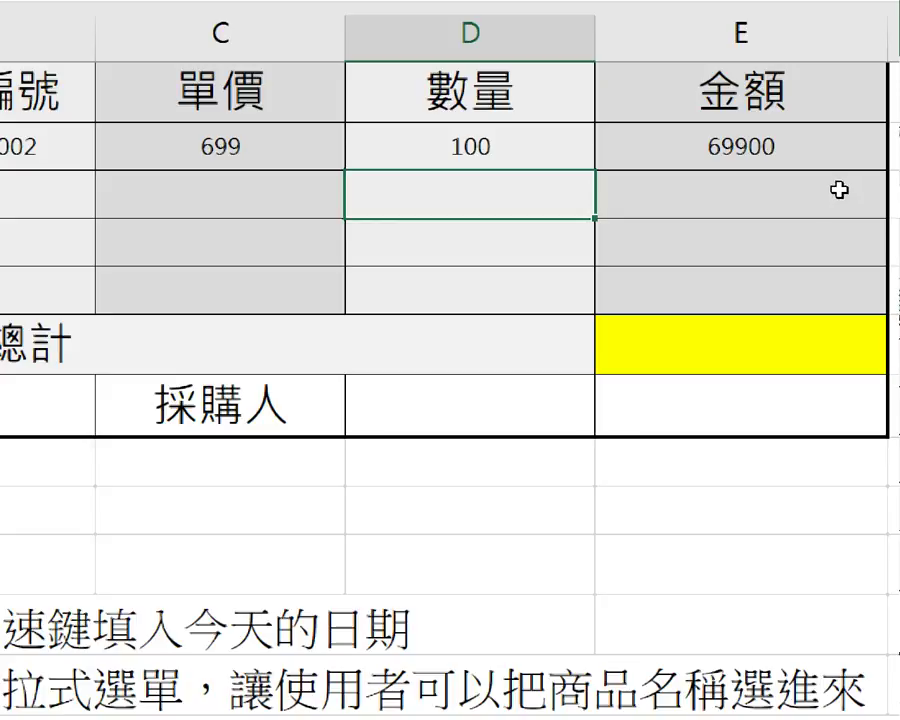
# Clear the quantity in D164
pyautogui.click(777, 343)
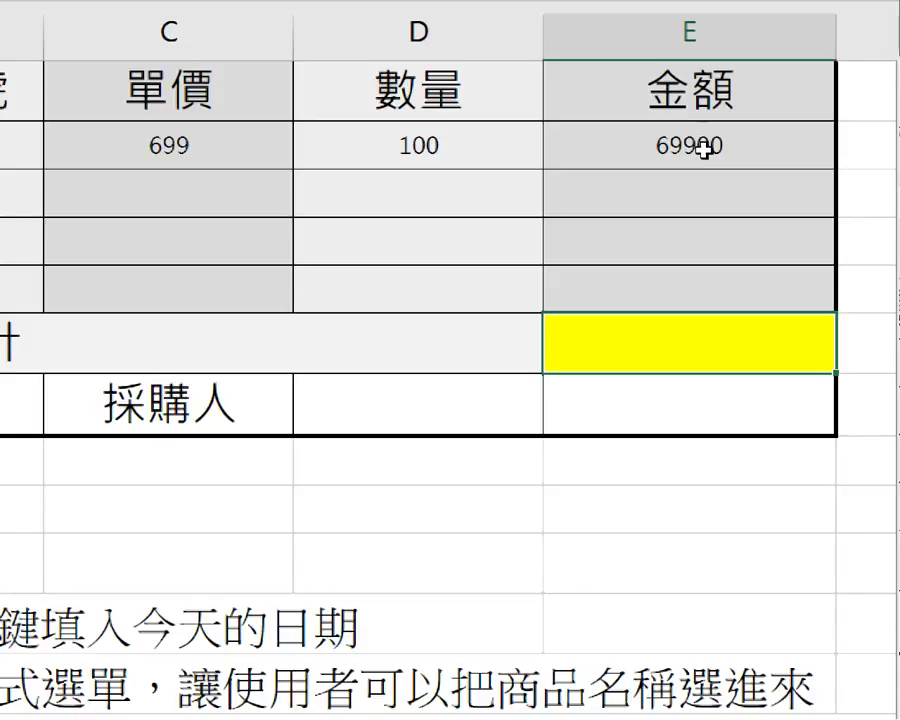
pyautogui.doubleClick(397, 143)
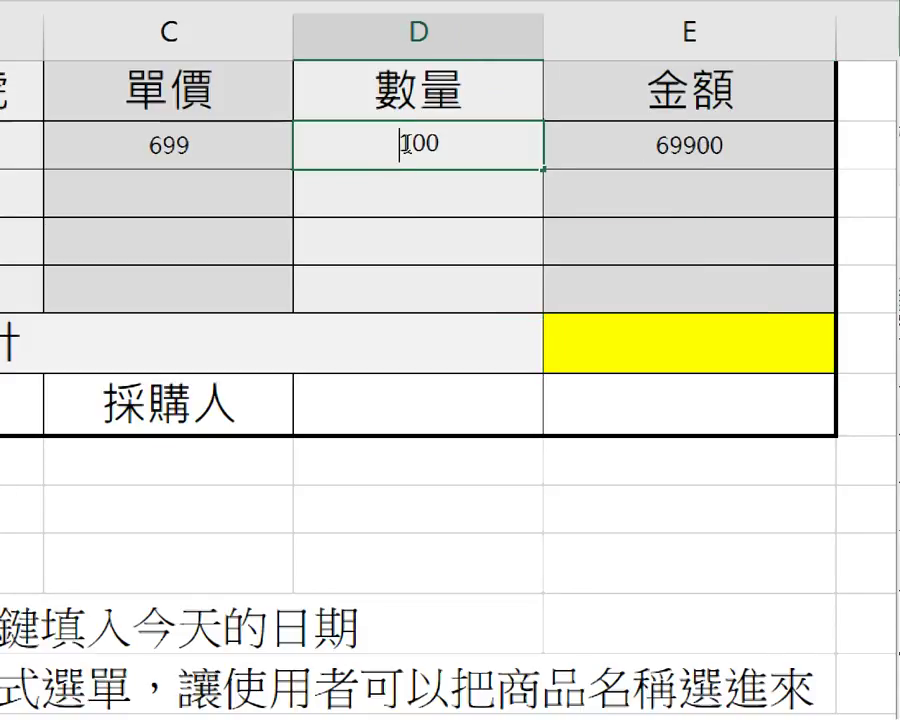
pyautogui.press('Escape')
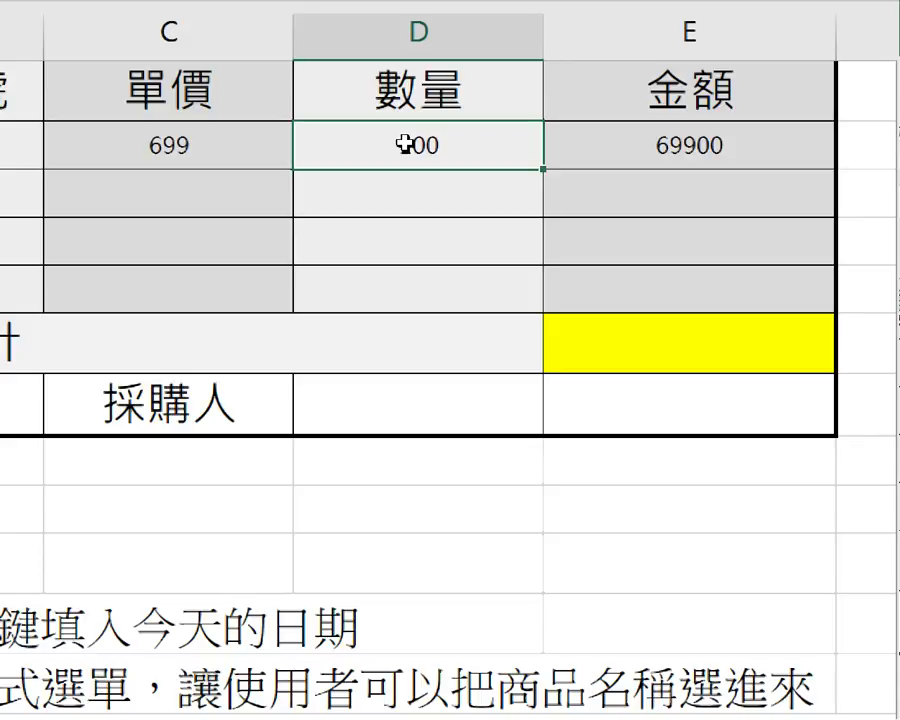
pyautogui.press('Delete')
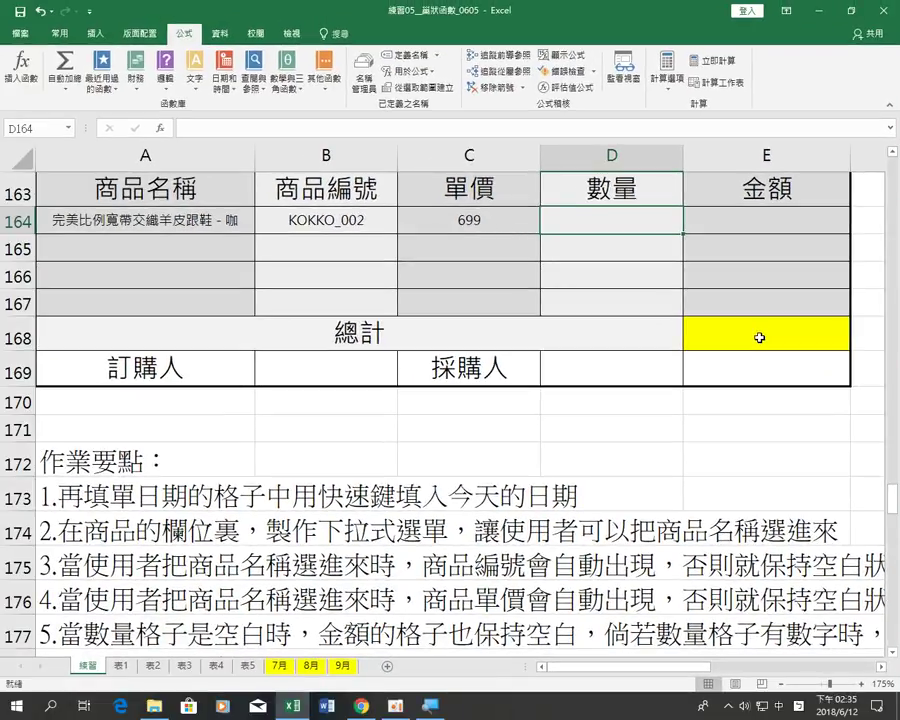
pyautogui.click(395, 706)
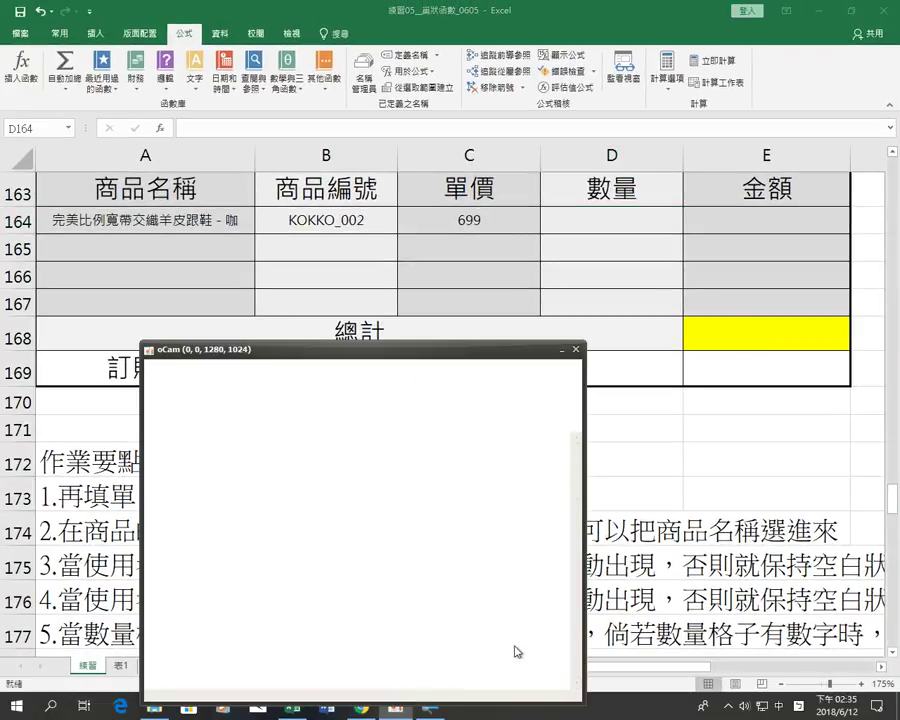